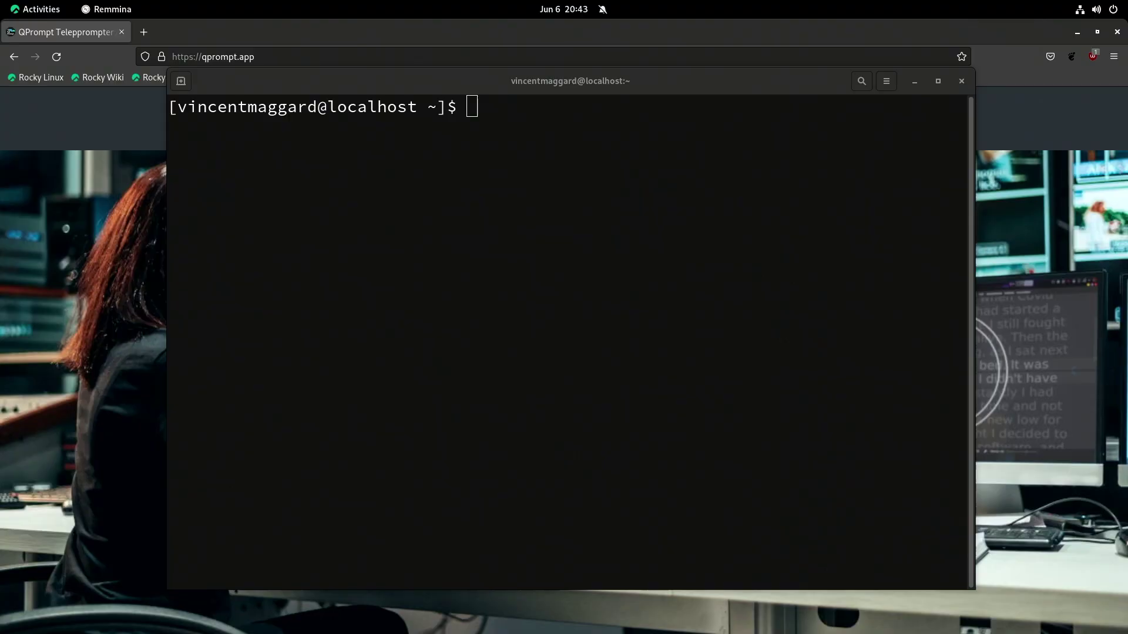
Bring the Firefox window showing the qprompt.app homepage in front of the terminal
click(998, 200)
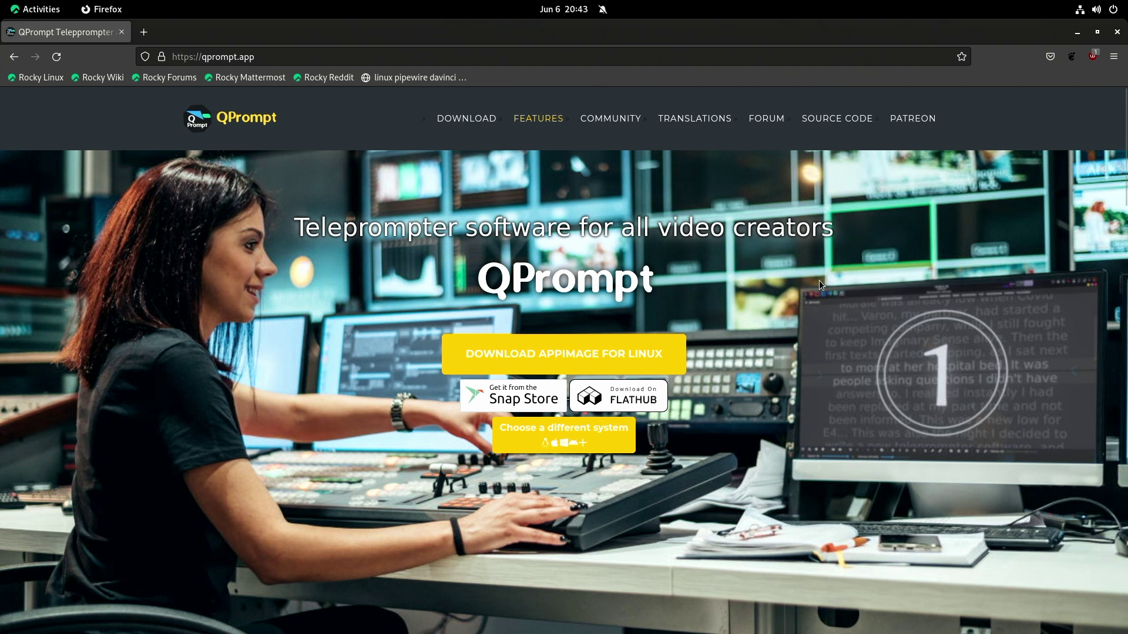
Install QPrompt in the terminal with 'sudo snap install qprompt', entering the administrator password
key(alt+Tab)
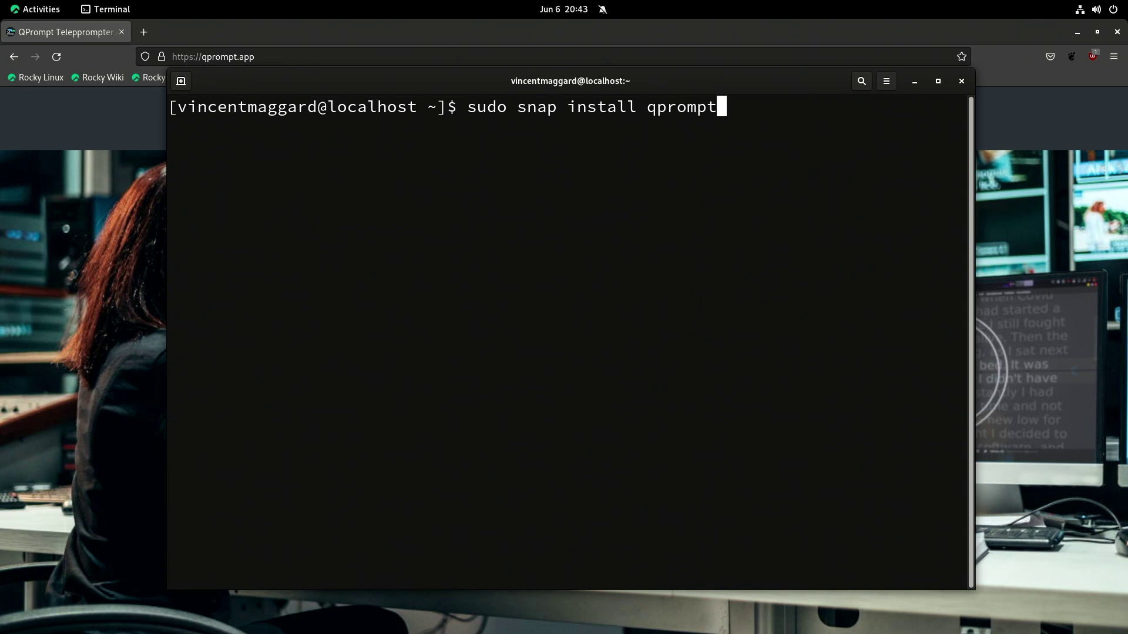
key(Return)
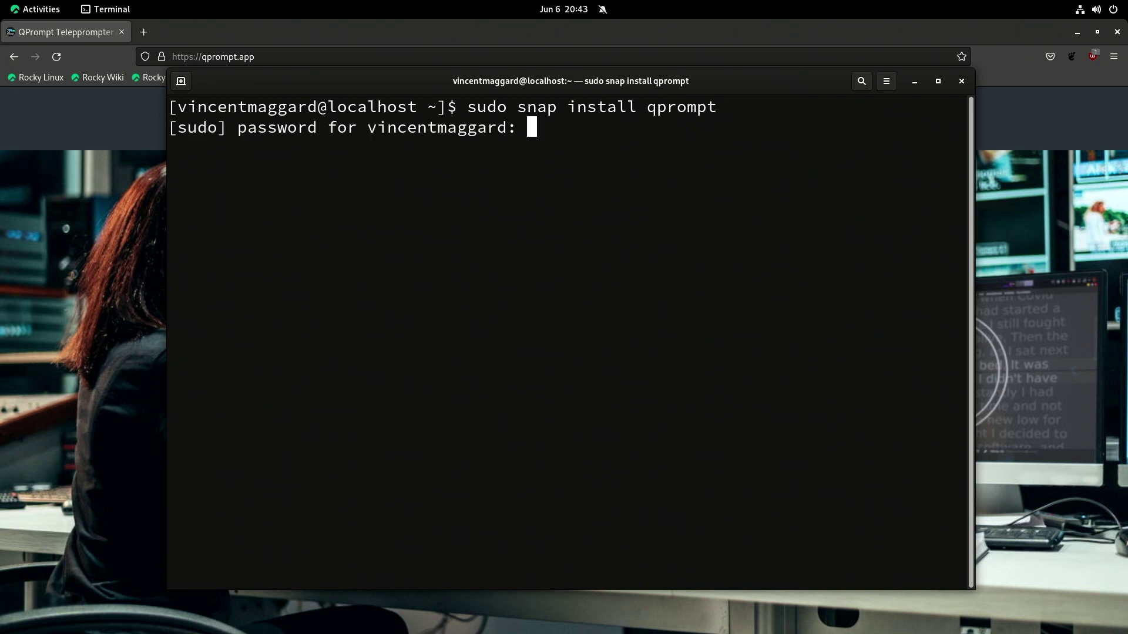
key(Return)
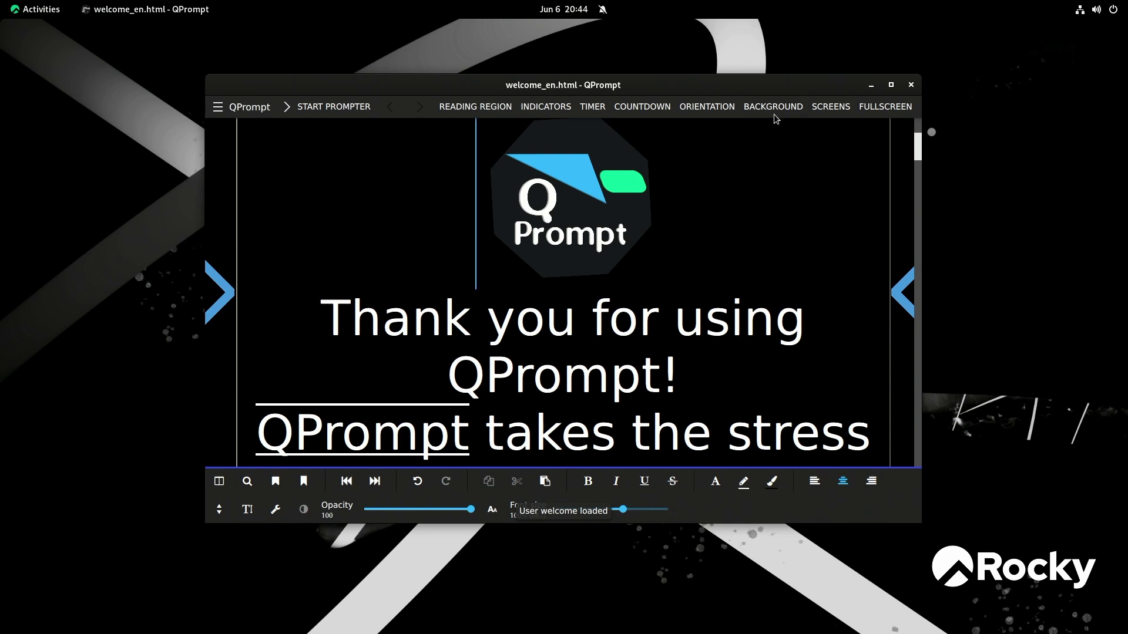
Maximize the QPrompt window and start prompting the welcome script
click(892, 86)
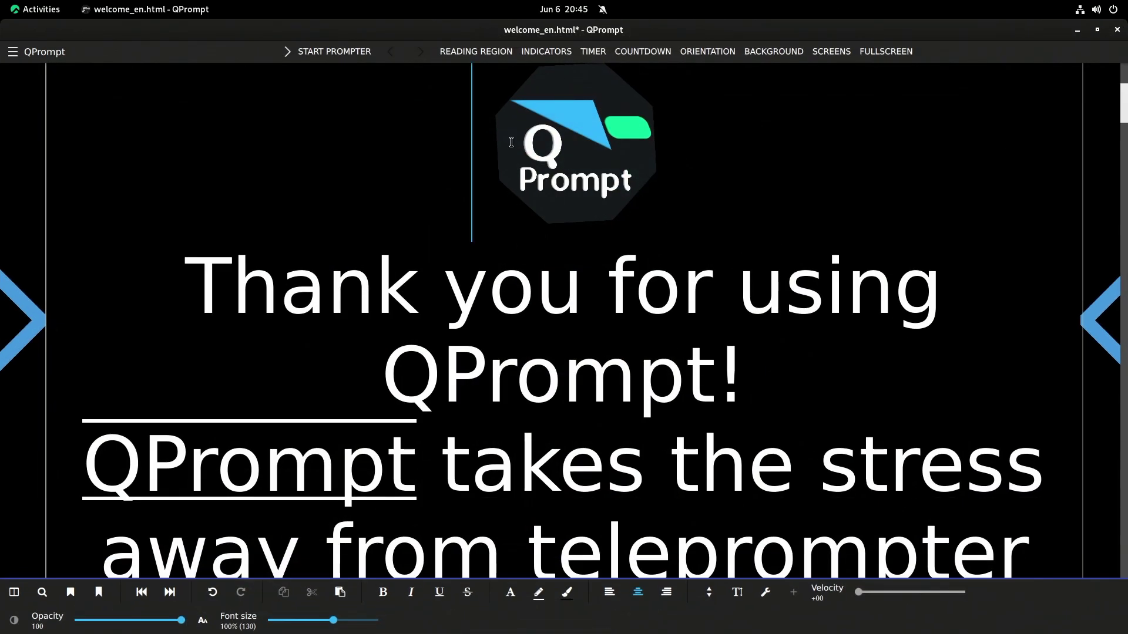
drag(575, 145, 638, 151)
click(693, 180)
click(317, 59)
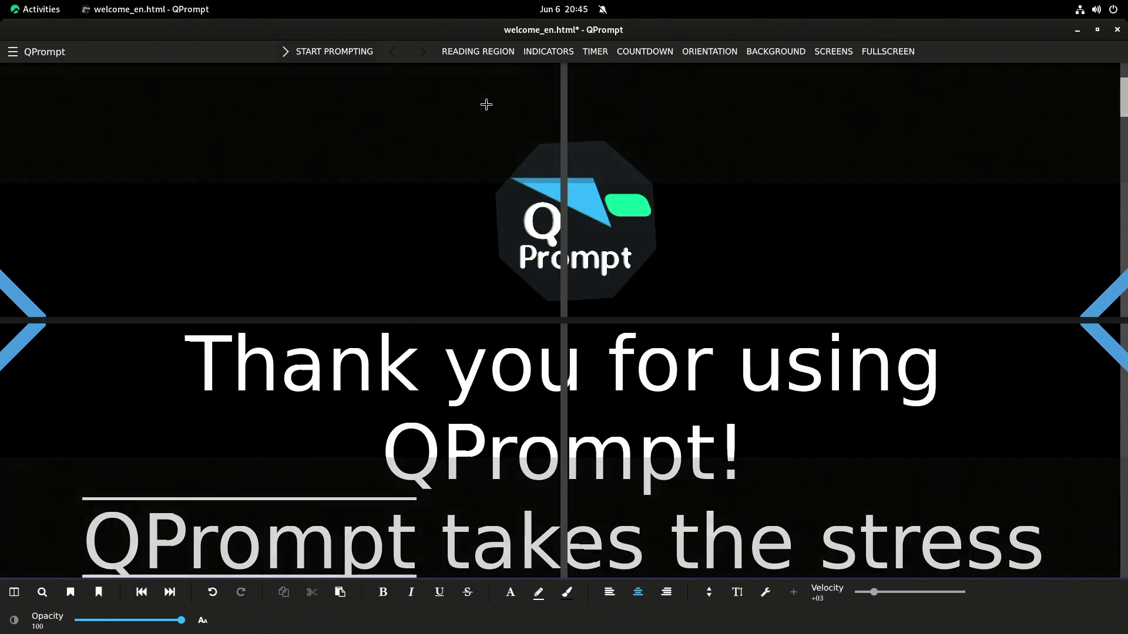
click(300, 53)
click(308, 56)
click(302, 51)
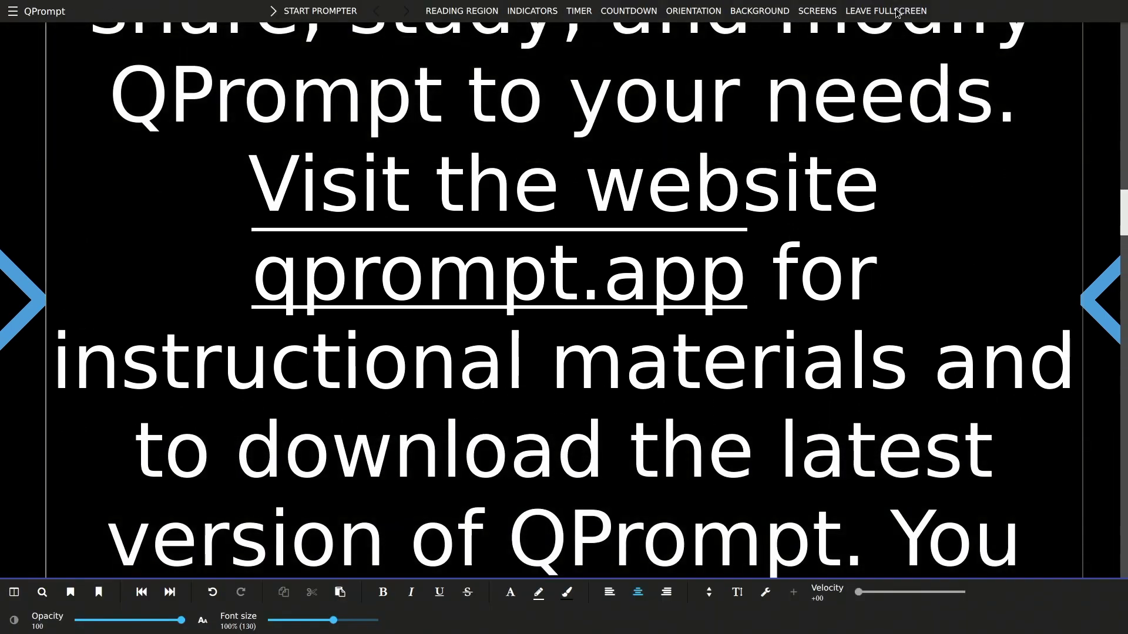
Leave fullscreen so the welcome_en.html script shows in a normal editing window
click(912, 12)
Maximize QPrompt, move the reading region to Bottom then Top, and start prompting
double_click(786, 86)
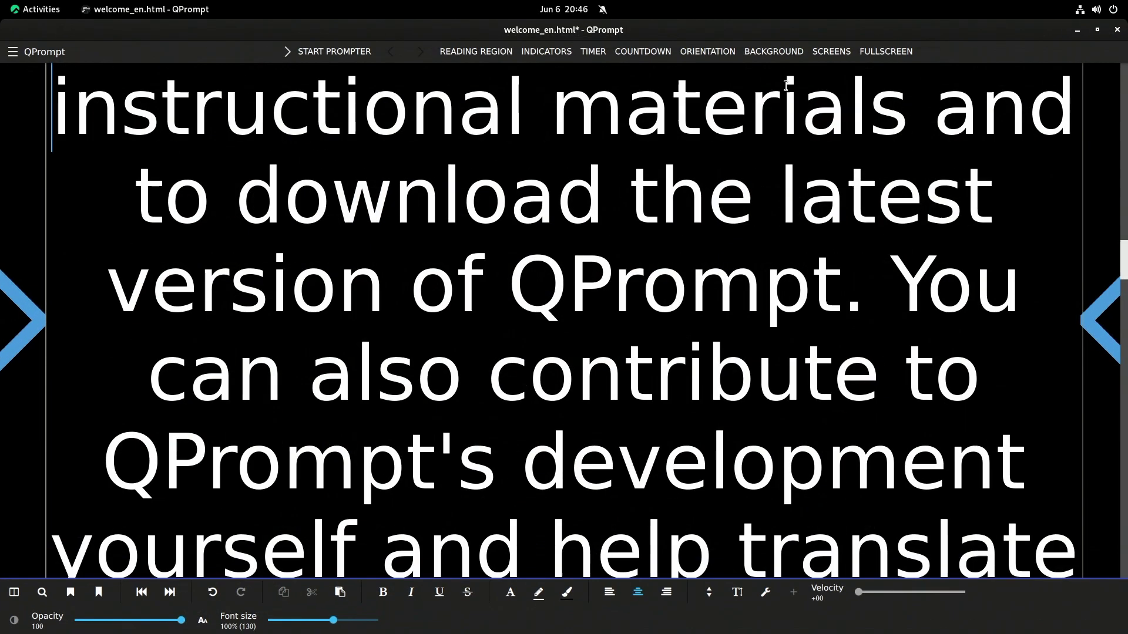
click(456, 51)
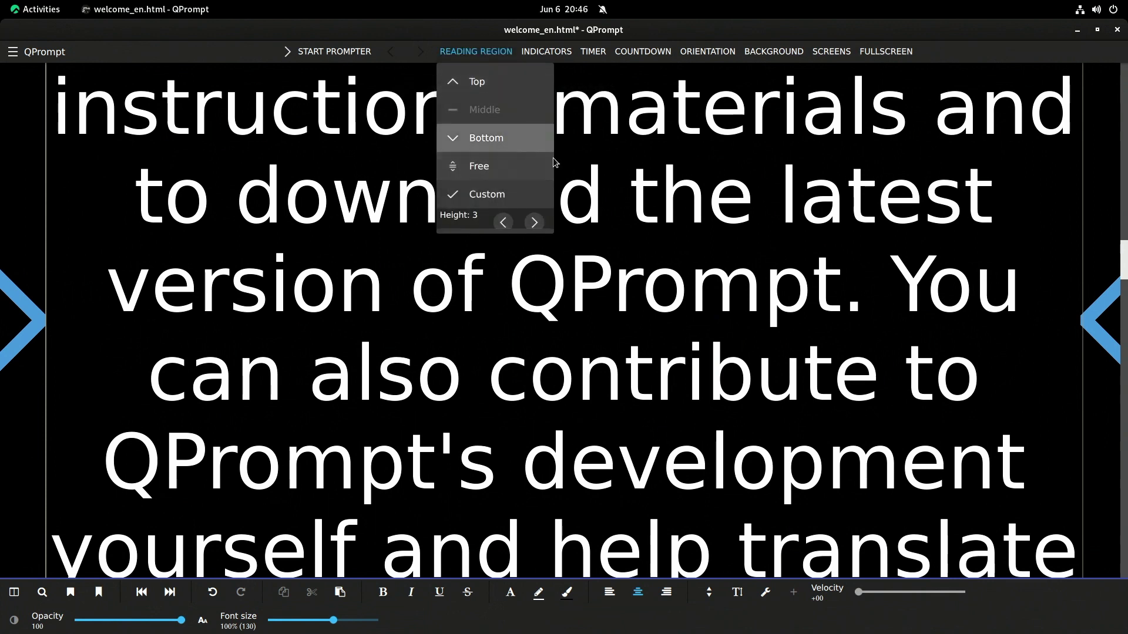
click(498, 139)
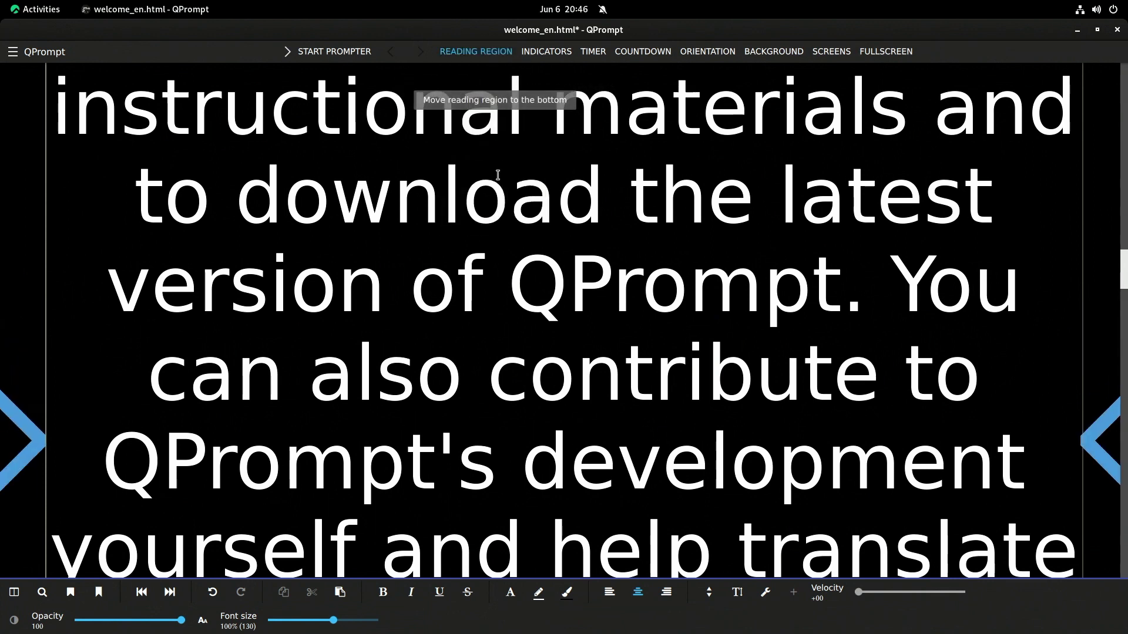
click(496, 53)
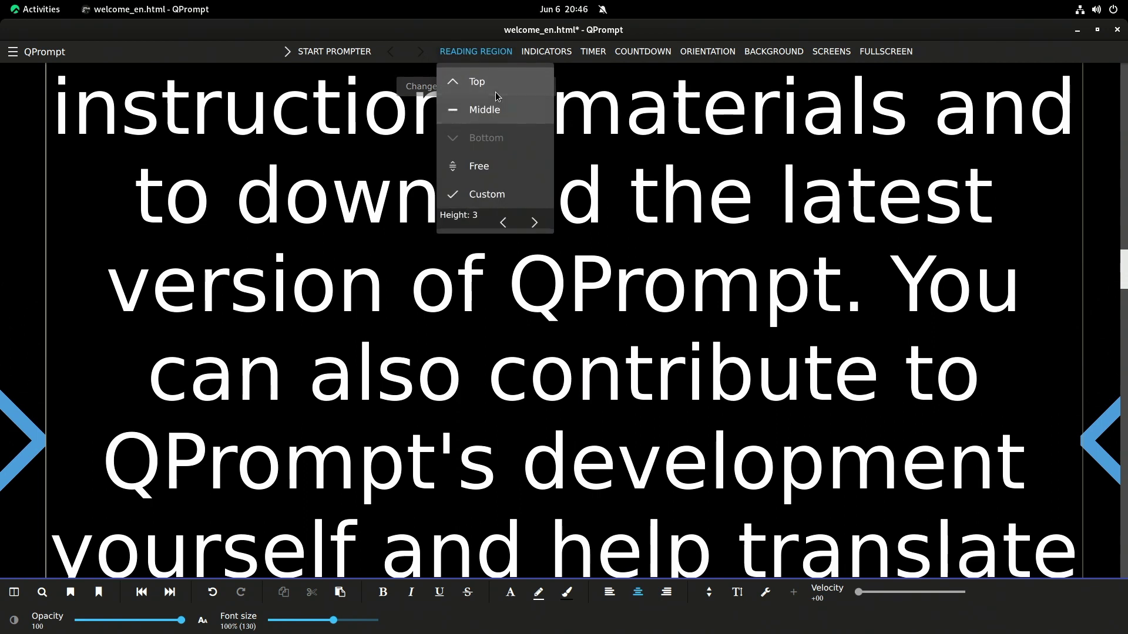
click(489, 77)
click(586, 53)
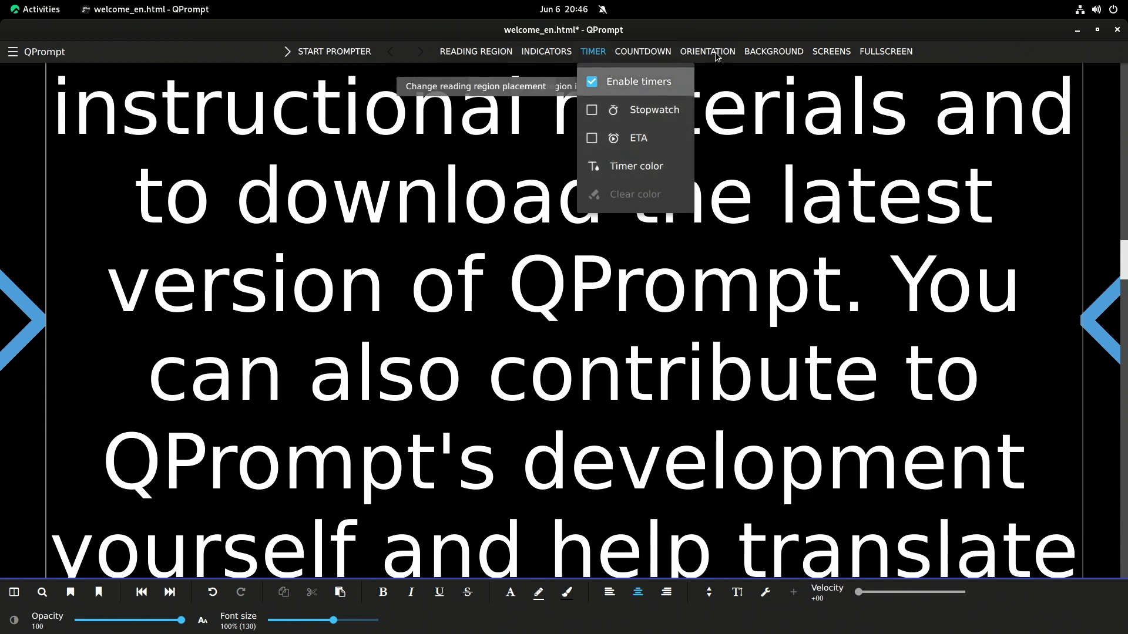
click(297, 56)
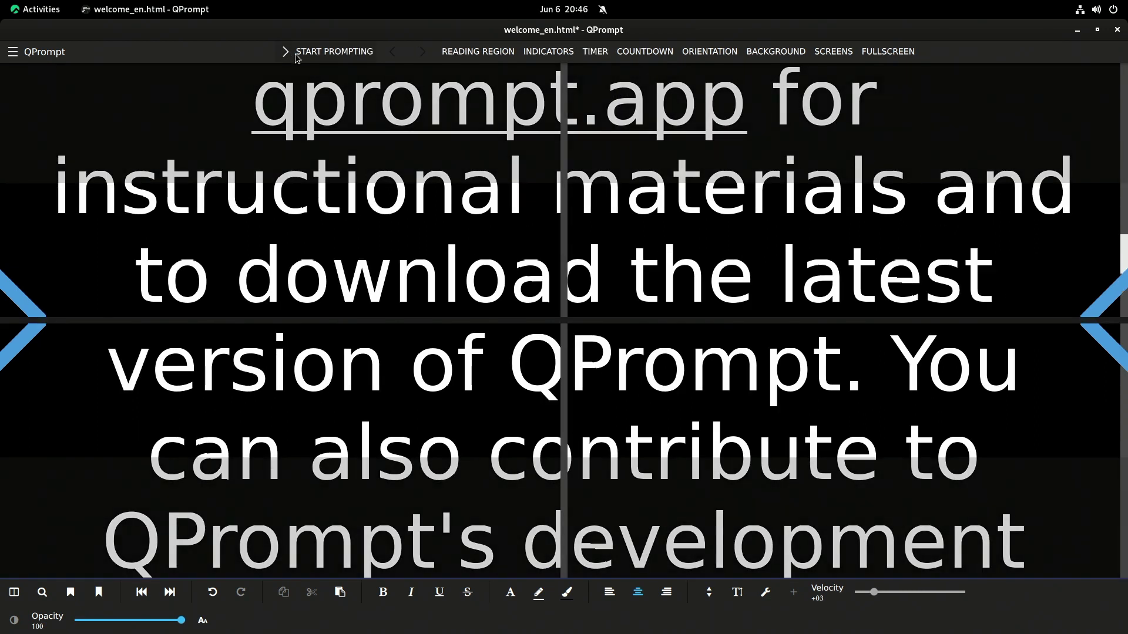
Enable an auto-starting countdown set to 8 iterations and restart the prompter with it
click(300, 56)
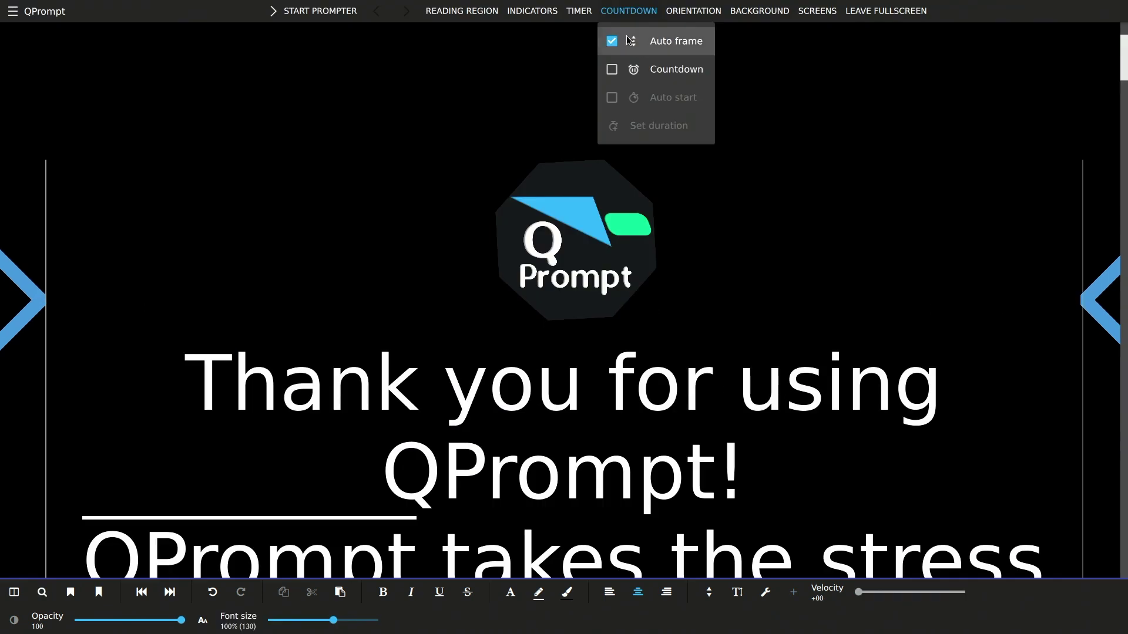
click(667, 75)
click(639, 9)
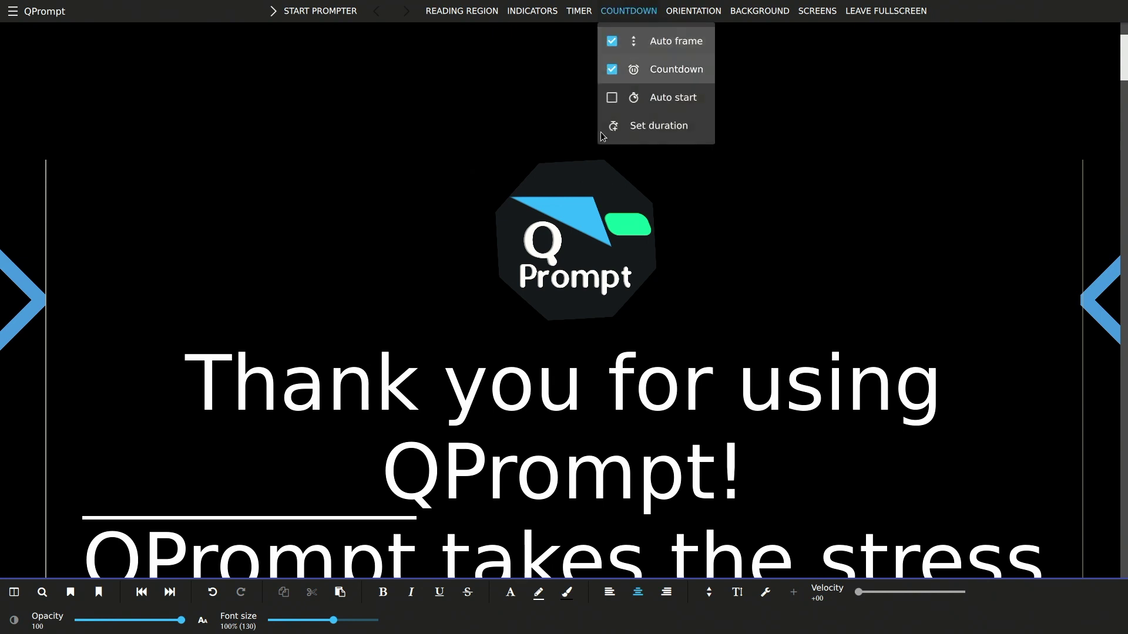
click(670, 98)
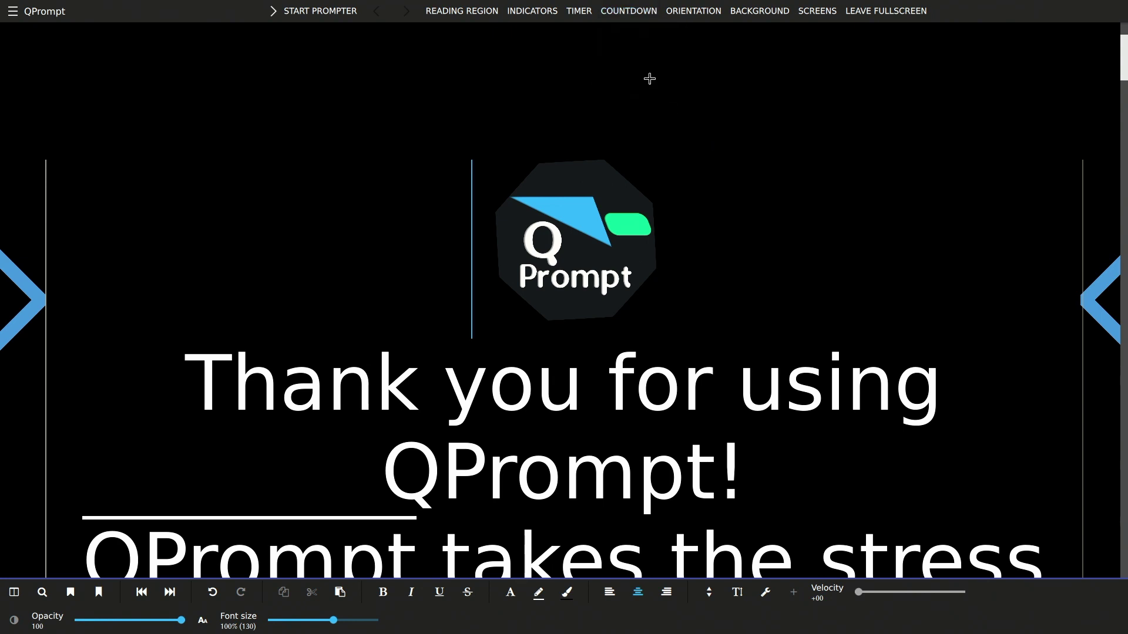
click(628, 10)
click(659, 129)
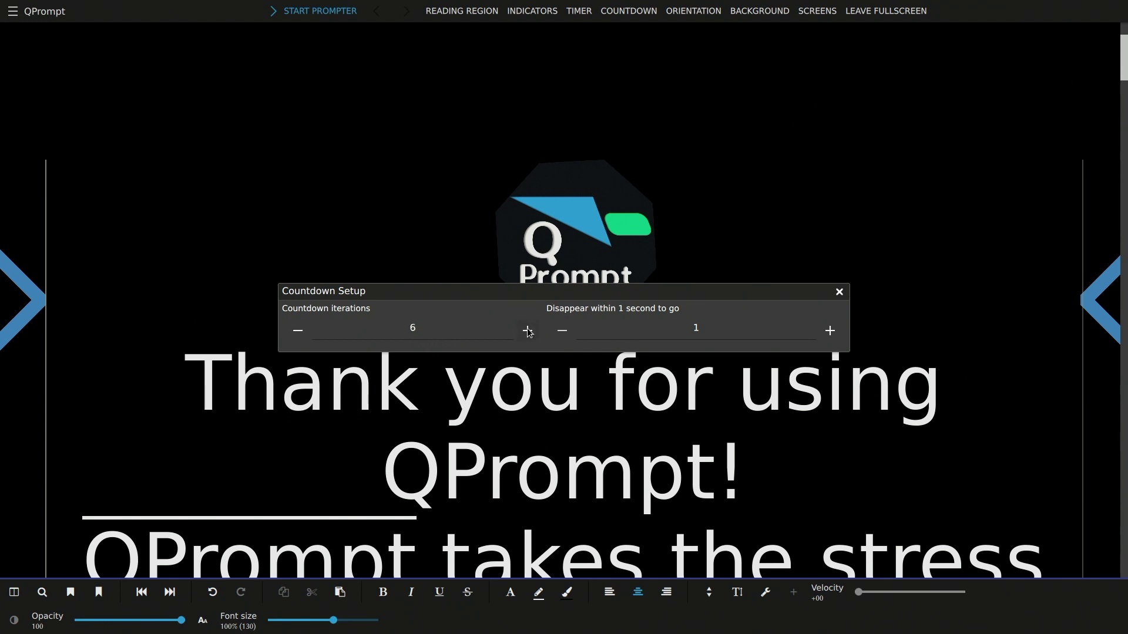
click(839, 291)
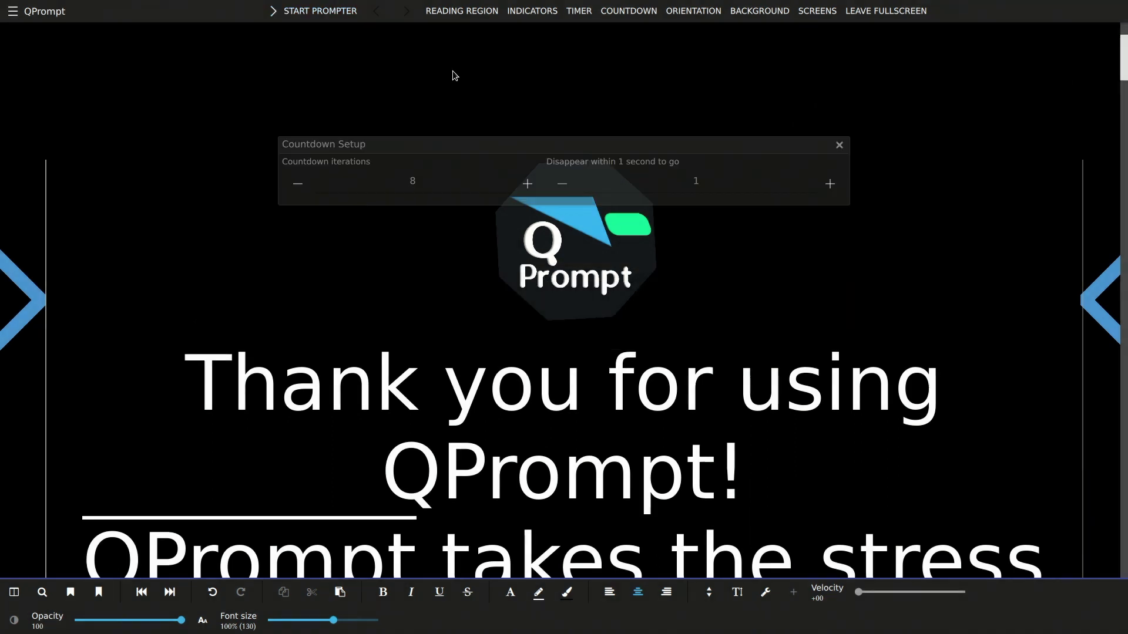
click(307, 12)
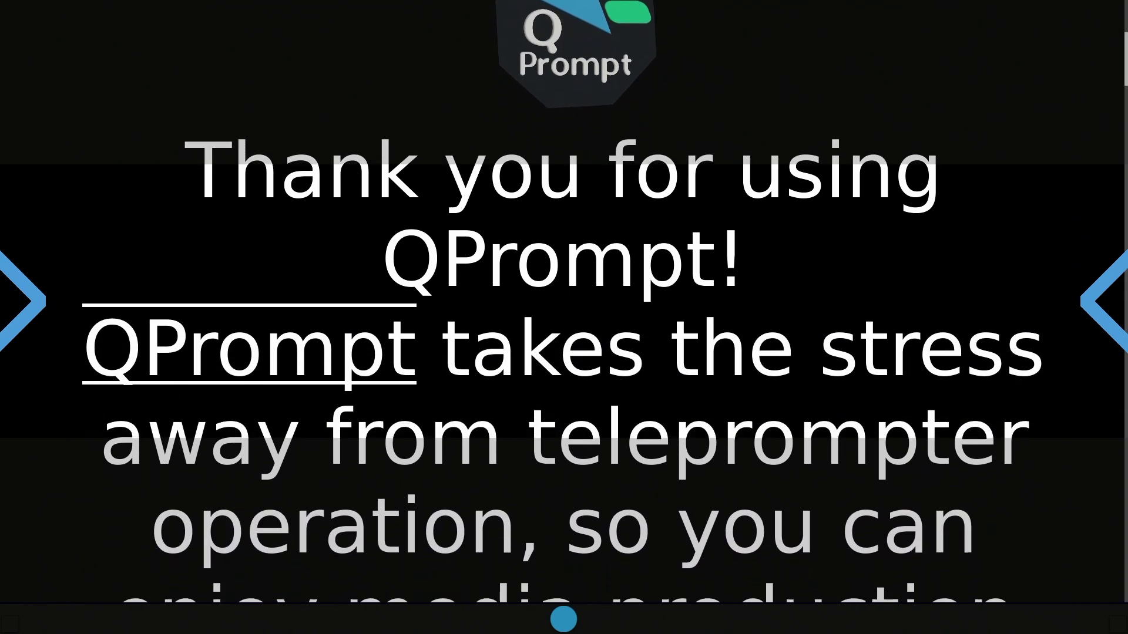
Stop prompting and delete the whole welcome script, including the QPrompt logo image
key(Escape)
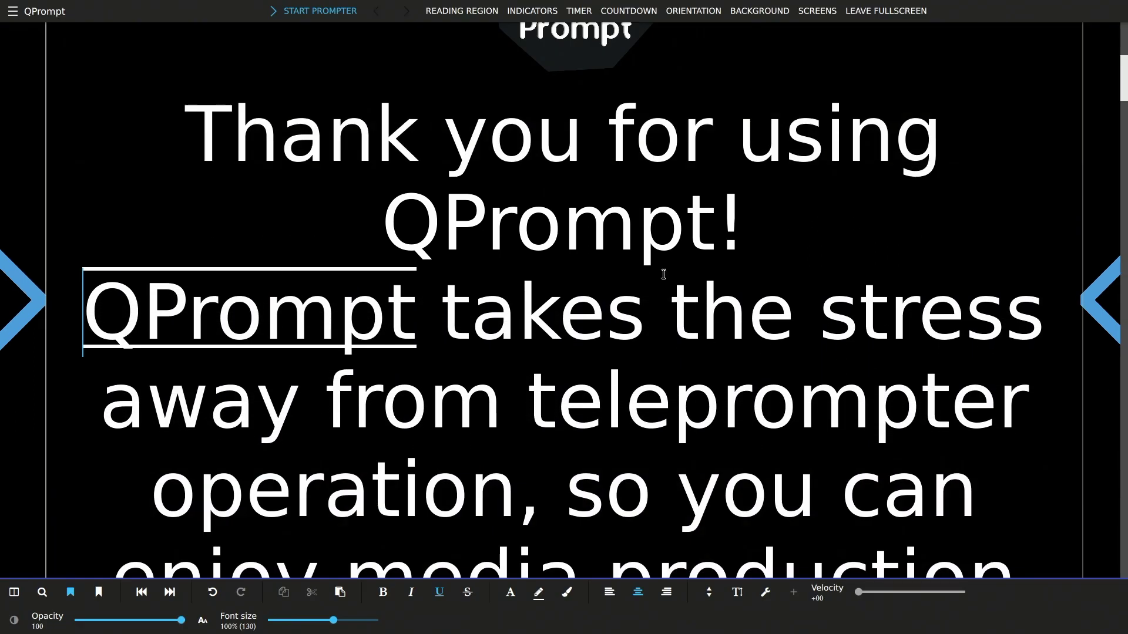
drag(645, 287, 376, 282)
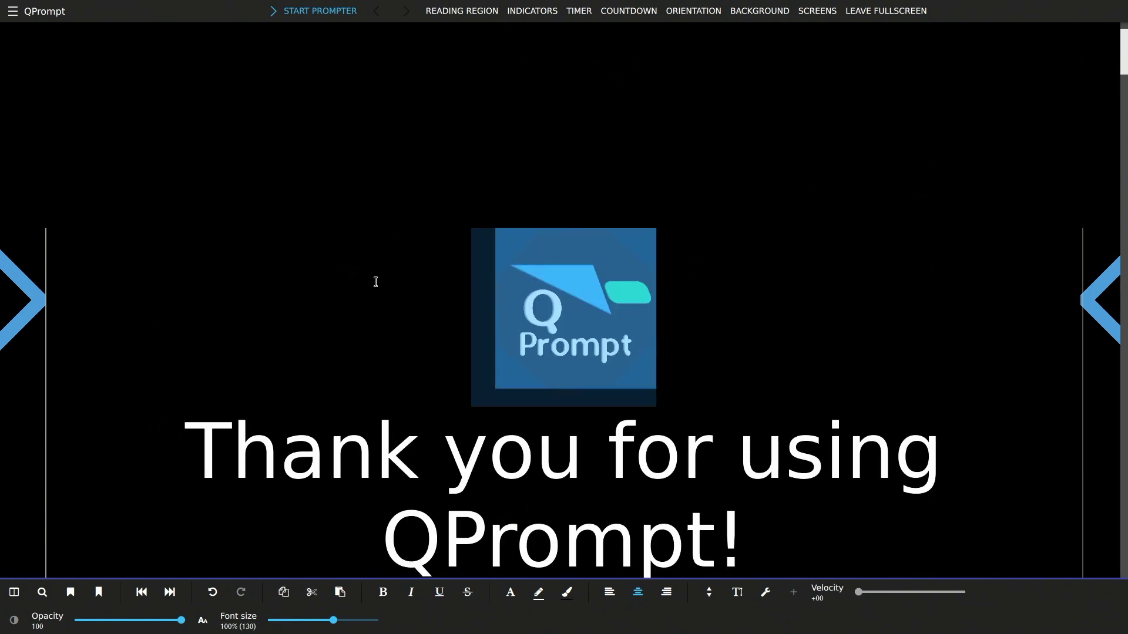
key(Delete)
drag(214, 279, 1010, 529)
click(590, 395)
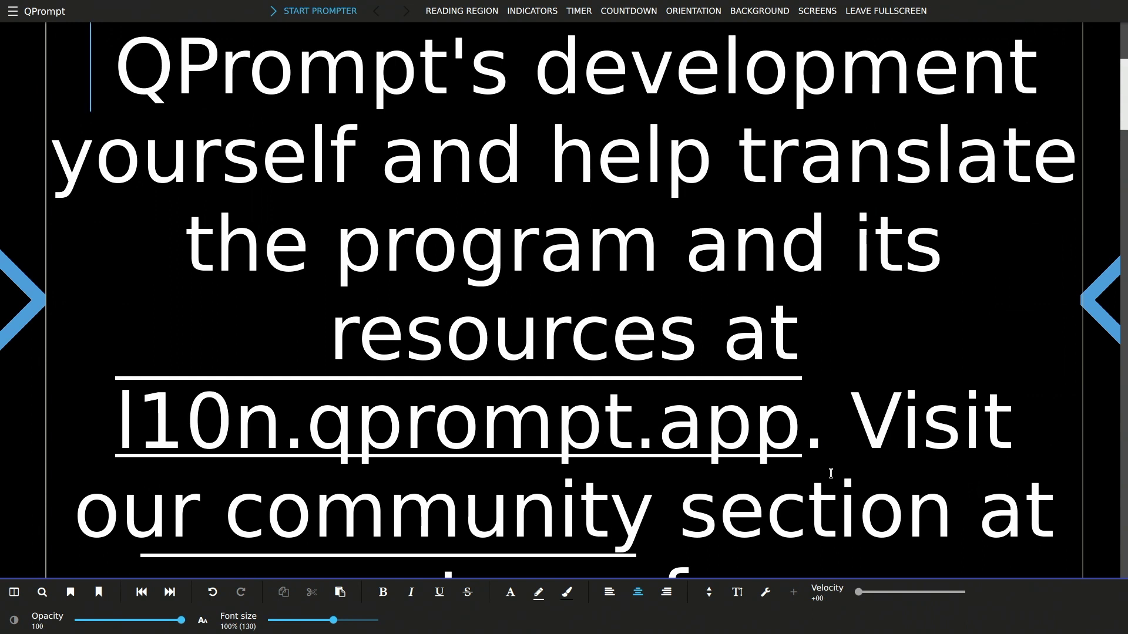
key(ctrl+a)
key(Delete)
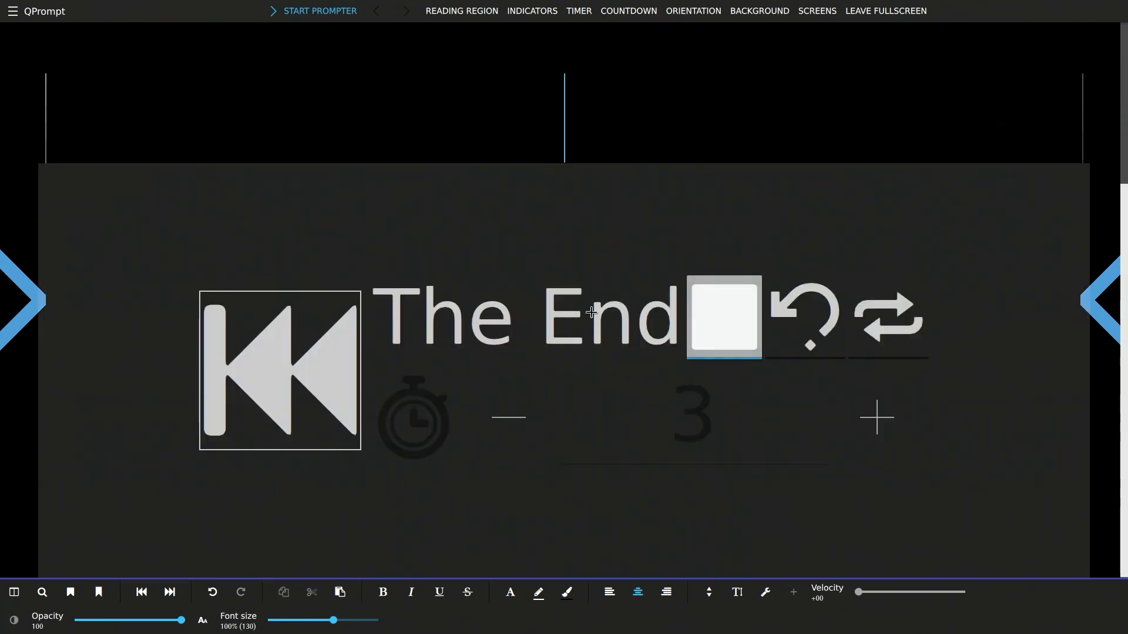
Type two 'TEST' lines separated by blank lines into the empty script
scroll(523, 260, up, 3)
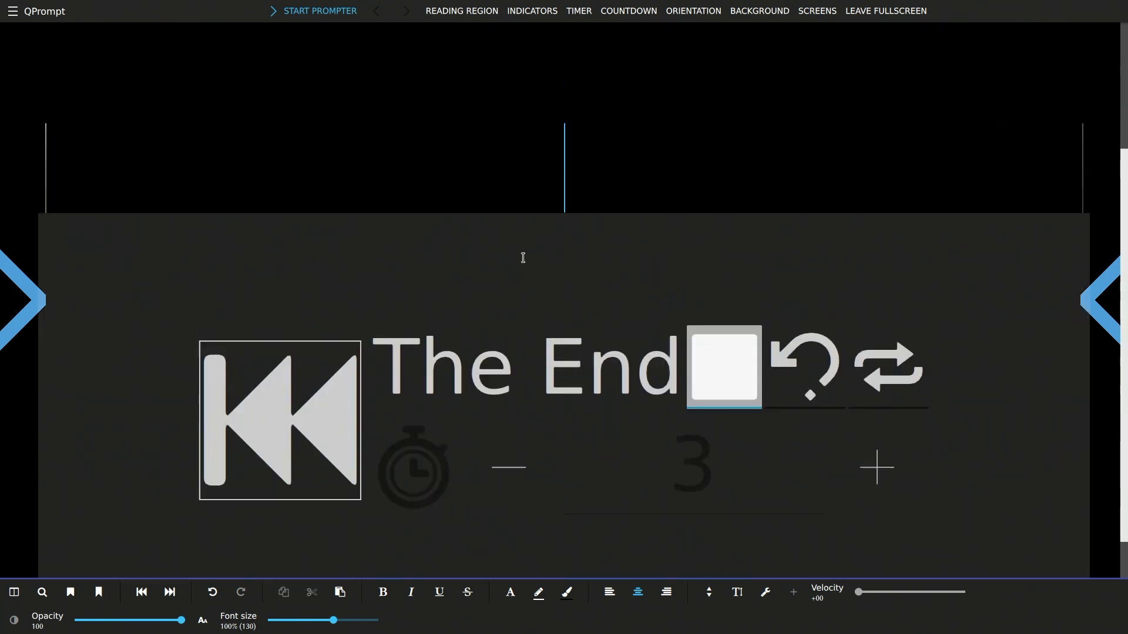
text(TEST)
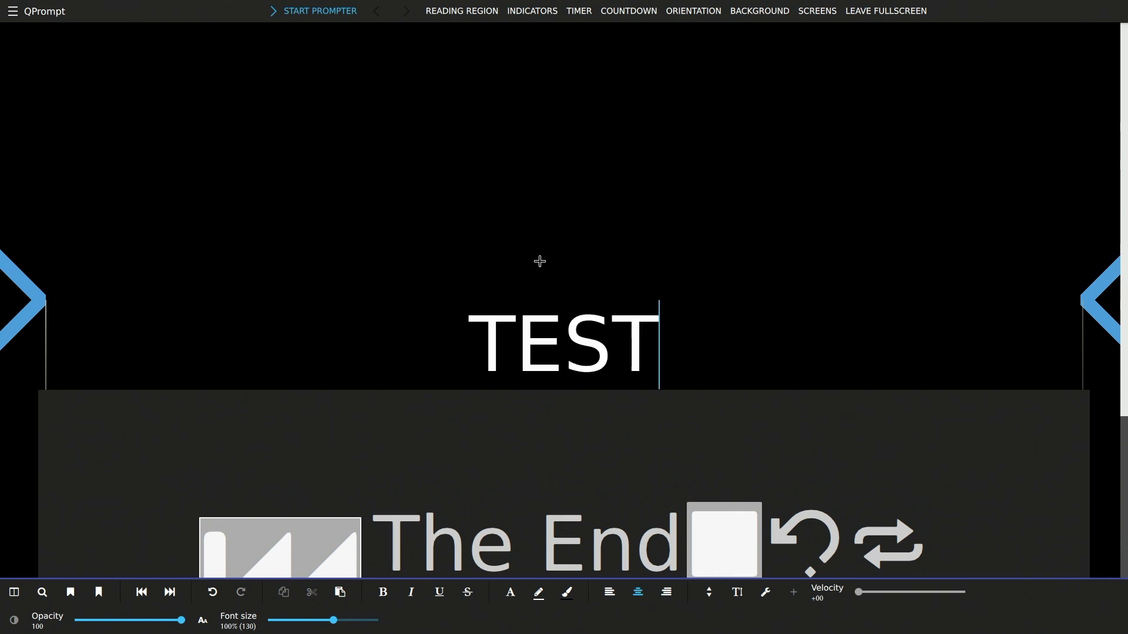
key(Return)
key(Return)
text(TEST)
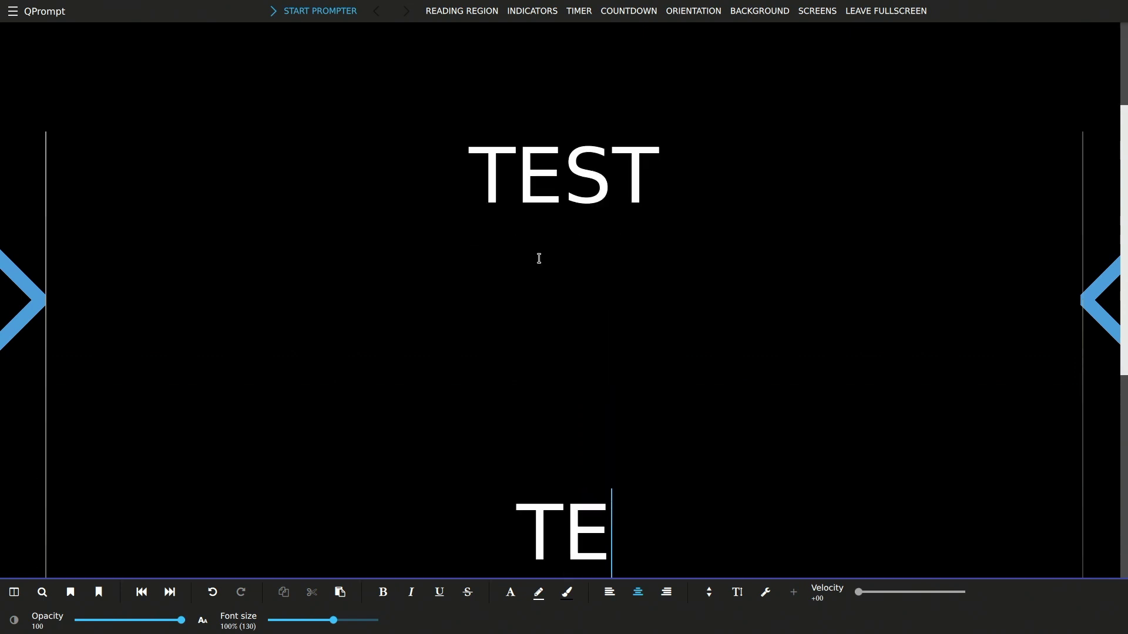
key(BackSpace)
key(BackSpace)
key(BackSpace)
key(BackSpace)
text(TEST)
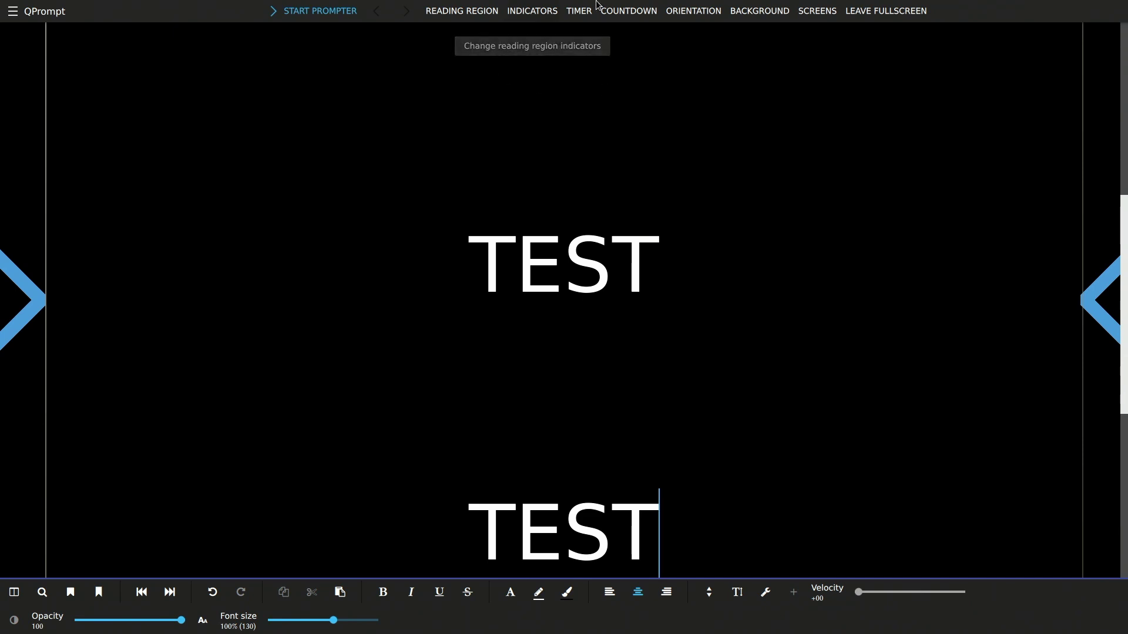
click(571, 10)
click(548, 9)
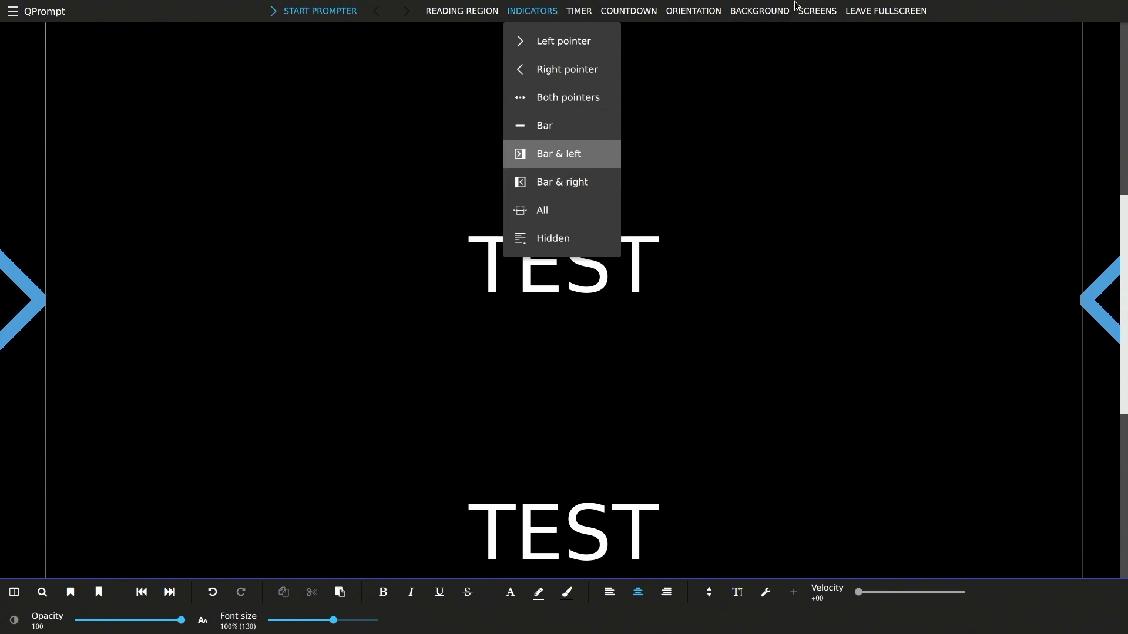
click(760, 14)
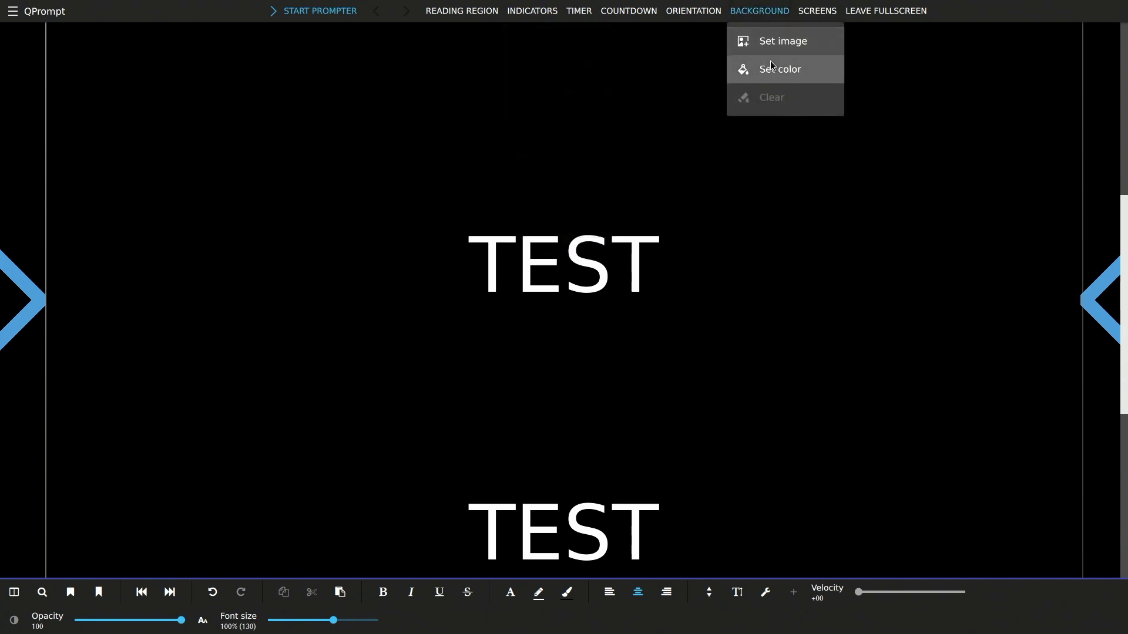
click(773, 65)
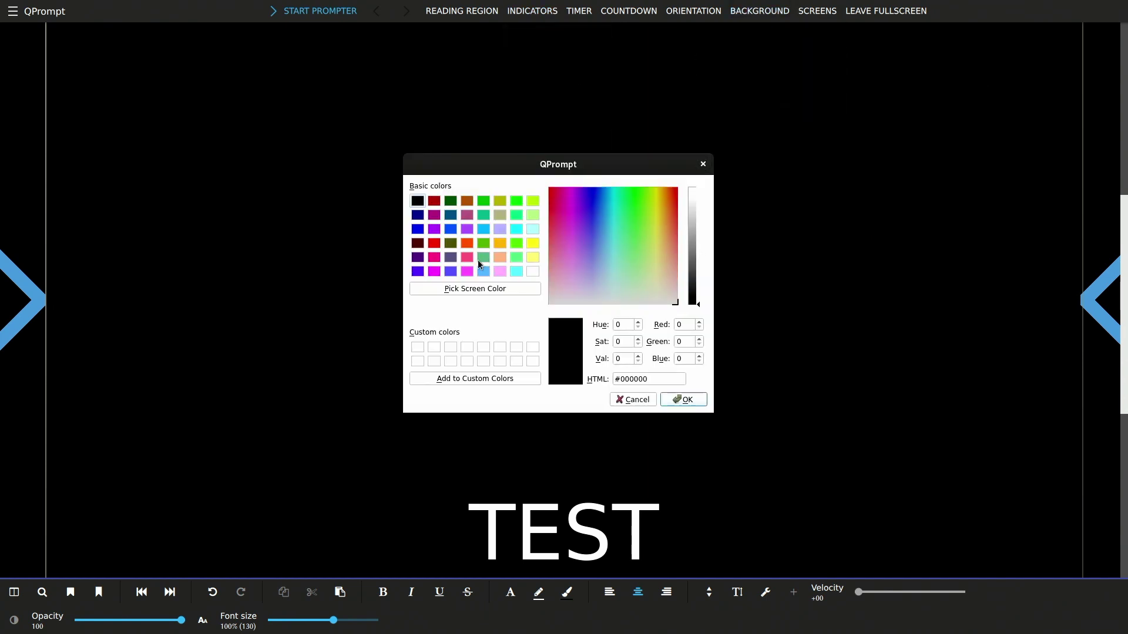
click(434, 201)
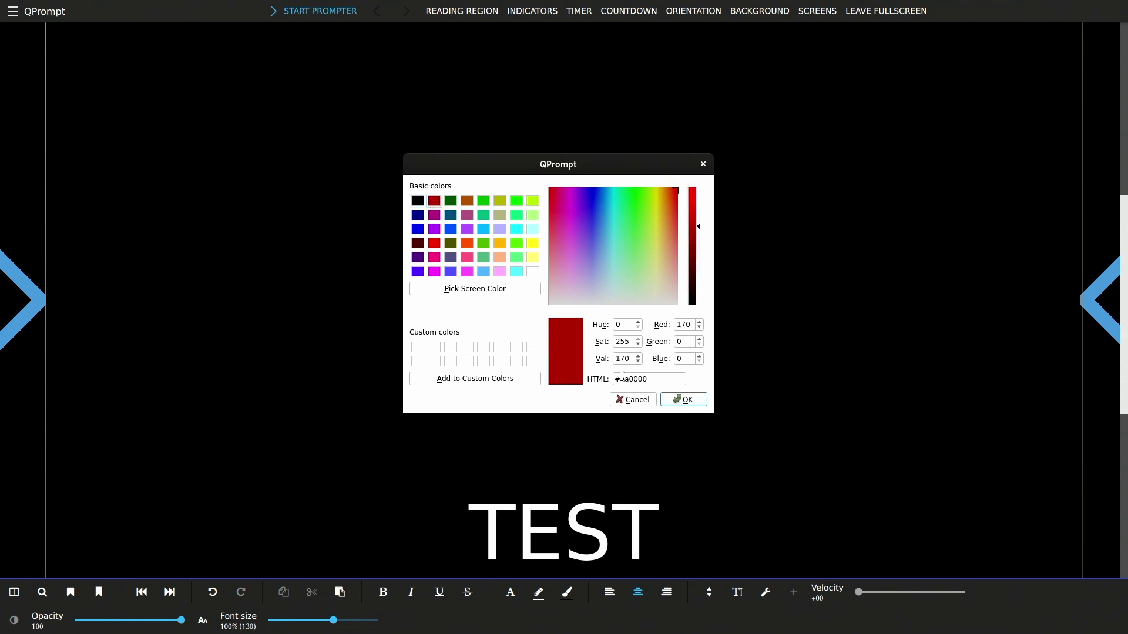
click(685, 400)
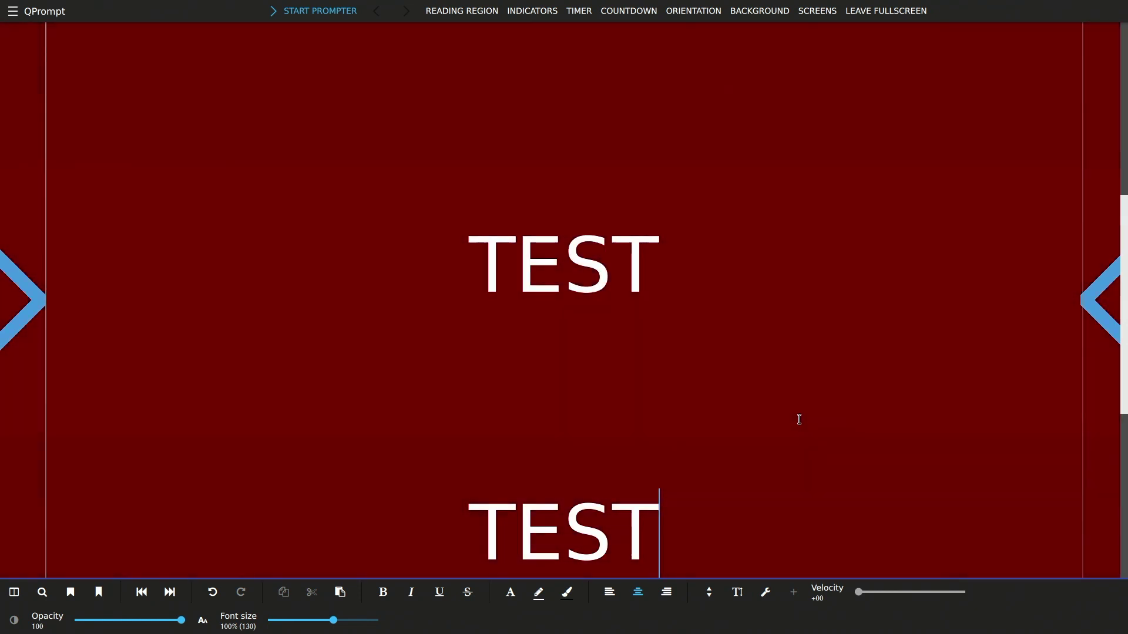
click(826, 17)
click(758, 13)
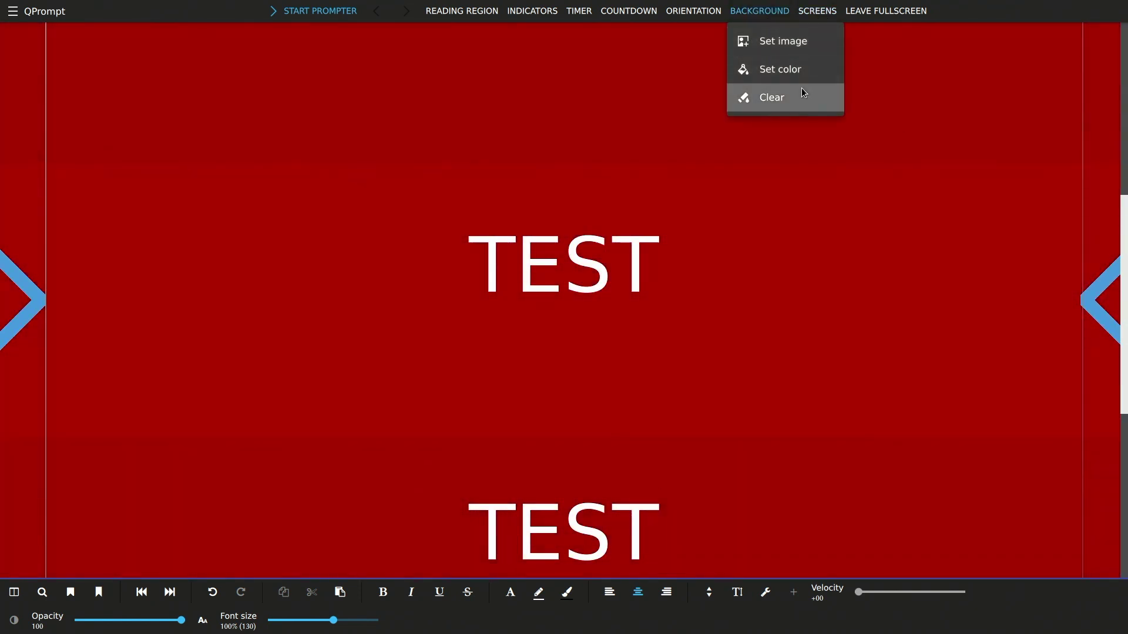
click(787, 69)
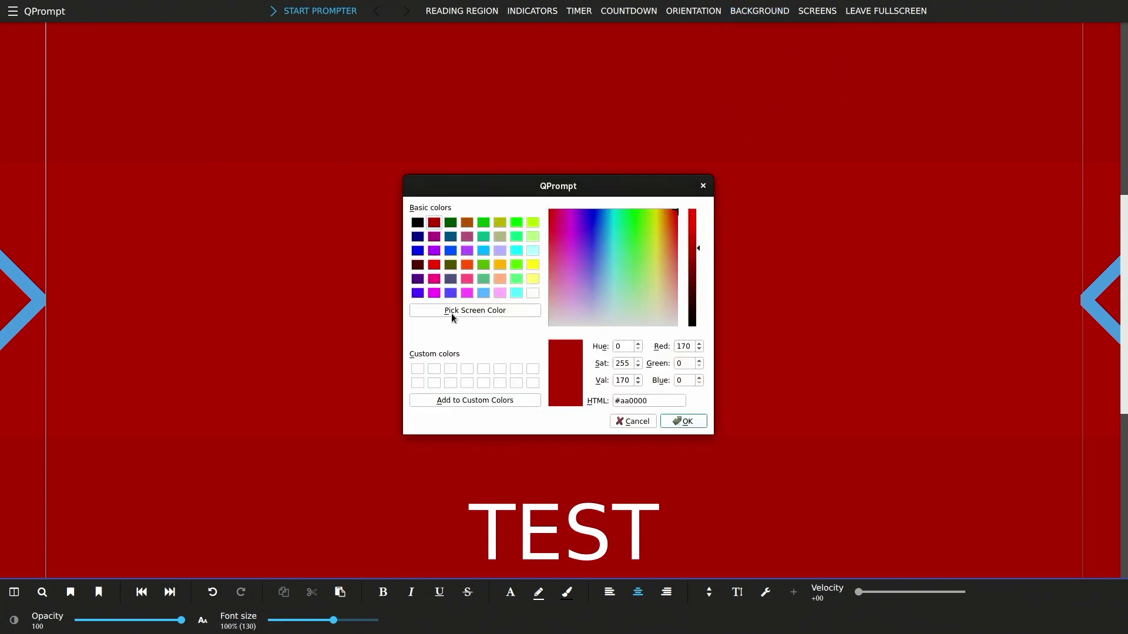
drag(691, 288, 669, 460)
click(683, 421)
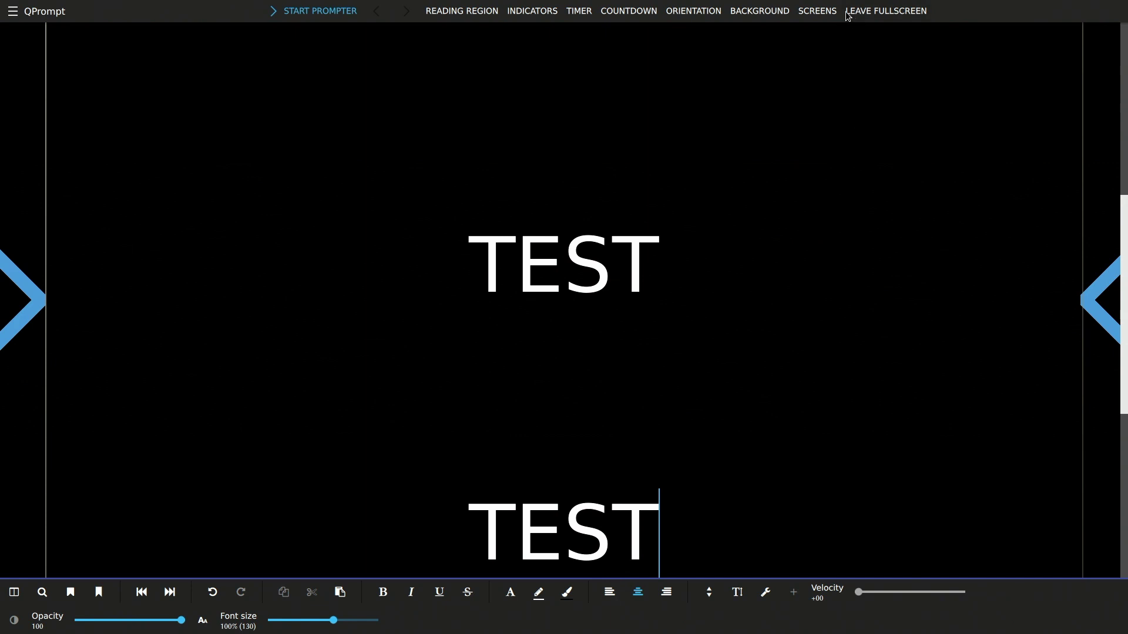
click(814, 12)
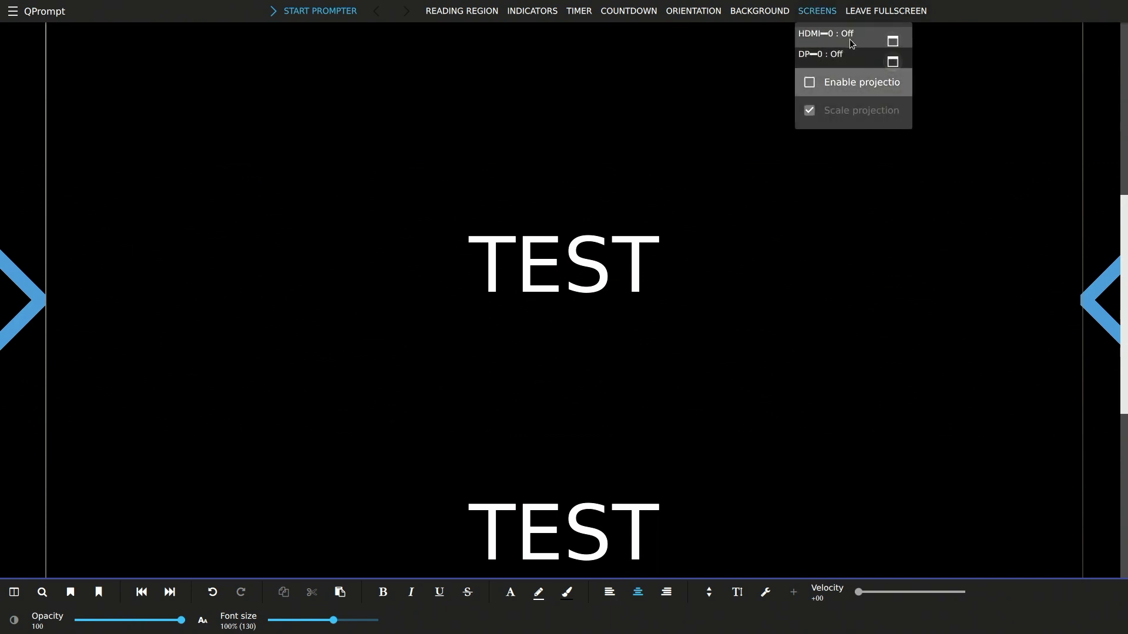
click(759, 11)
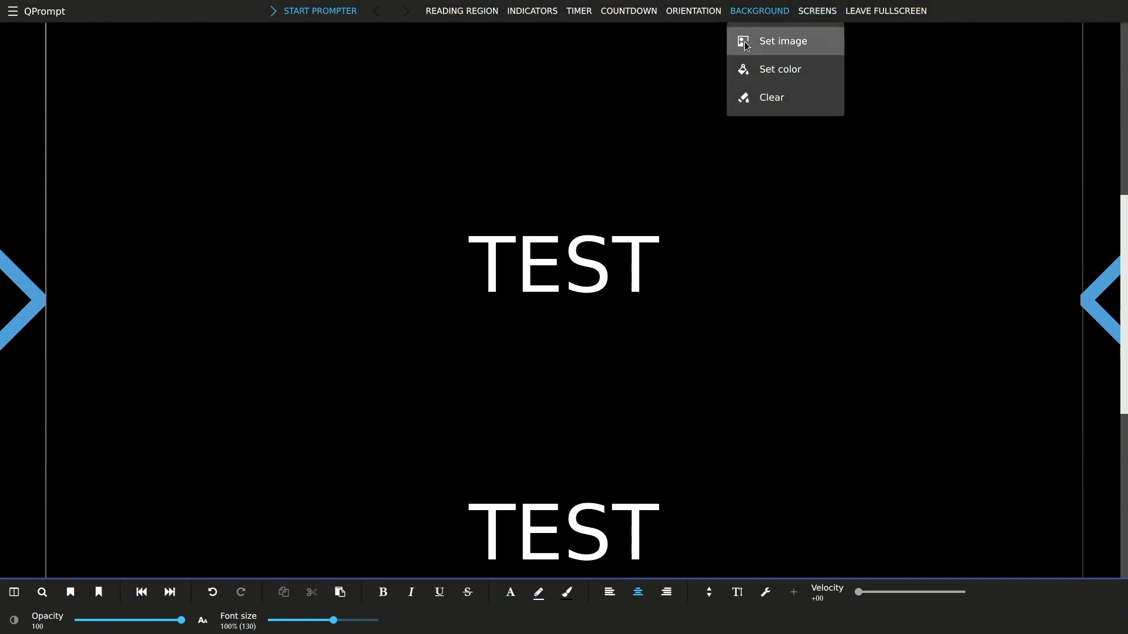
click(757, 98)
click(682, 17)
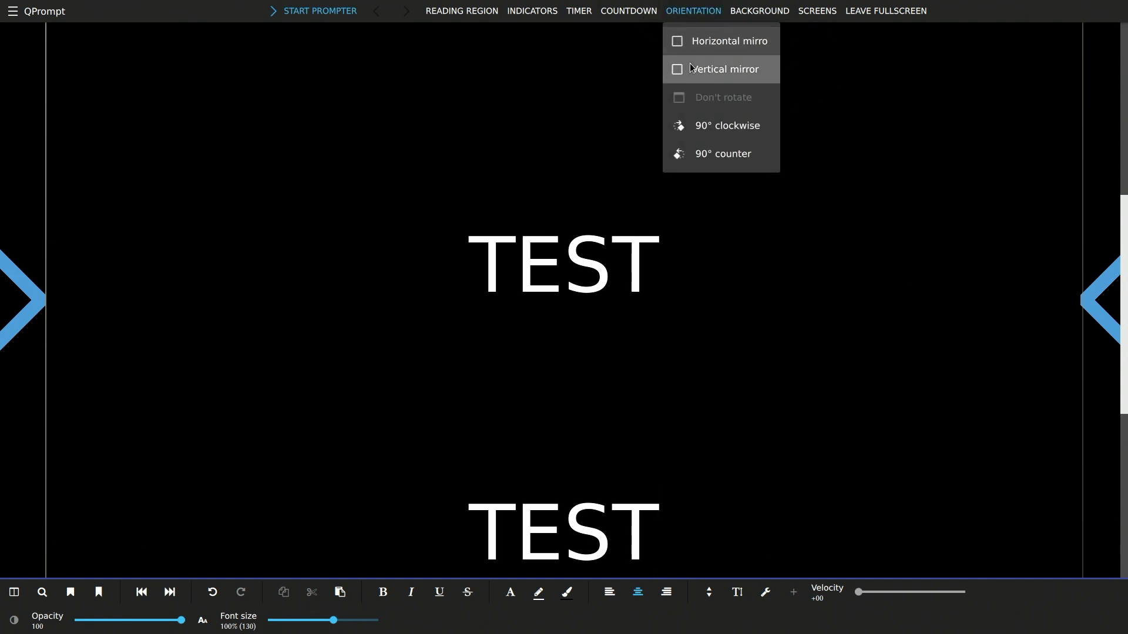
click(719, 70)
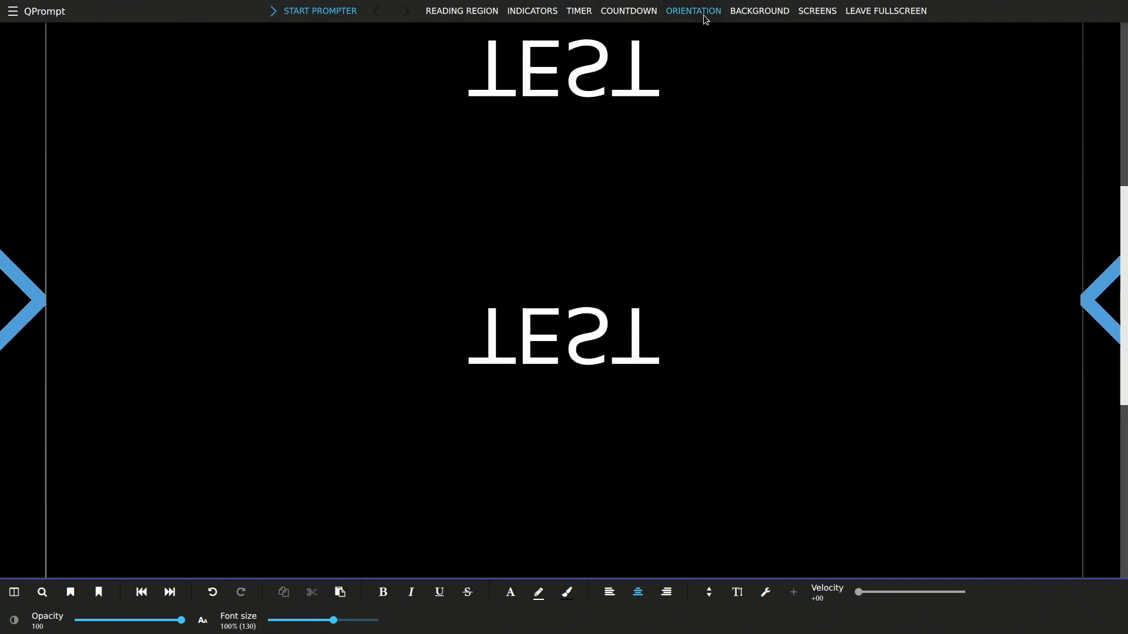
click(703, 15)
click(712, 64)
click(695, 9)
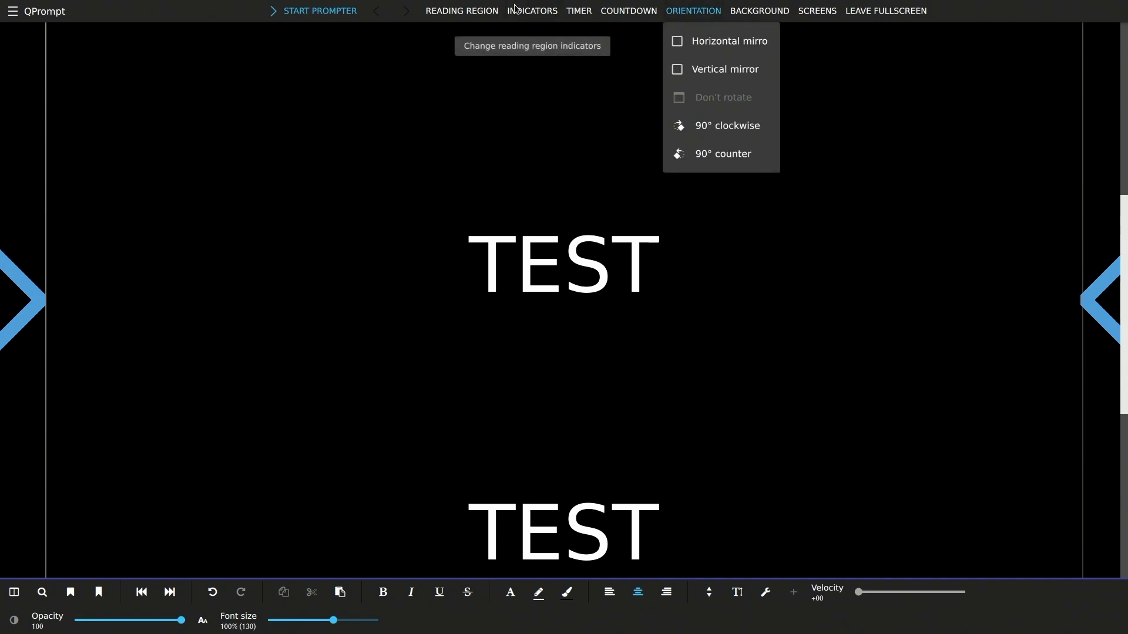
click(520, 10)
click(478, 7)
click(473, 9)
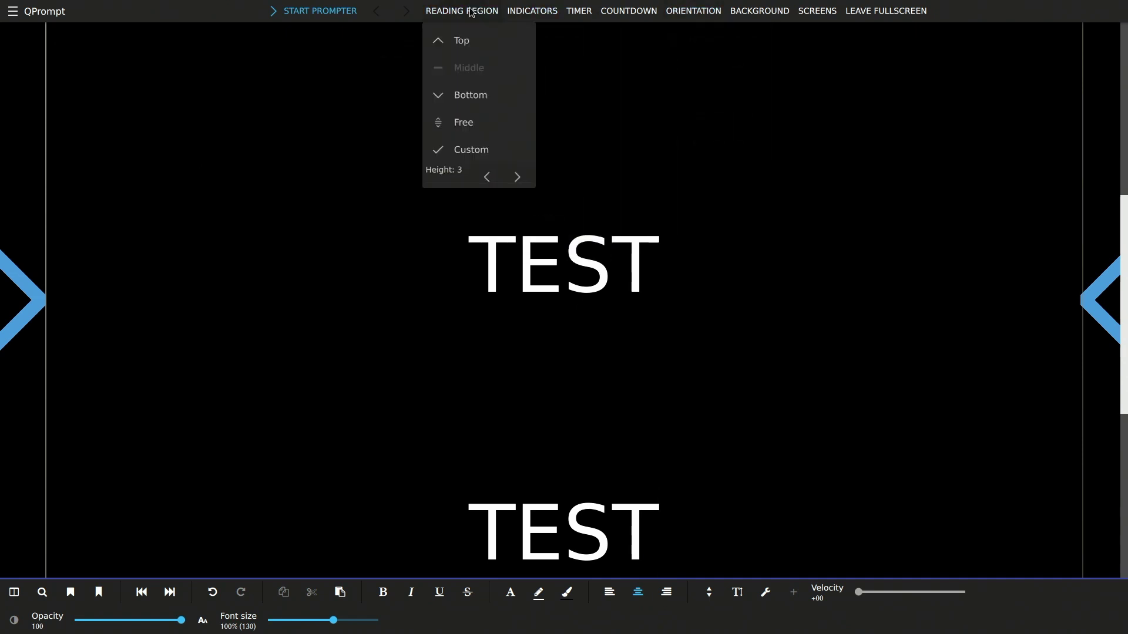
Open QPrompt's hamburger side drawer holding the file and settings options
click(13, 11)
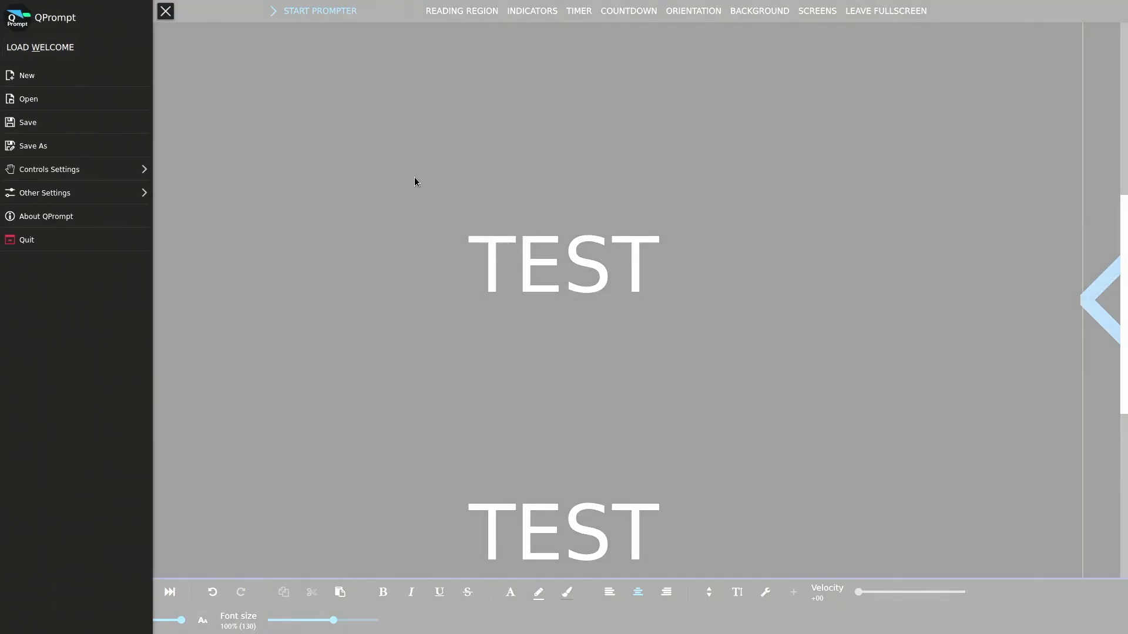